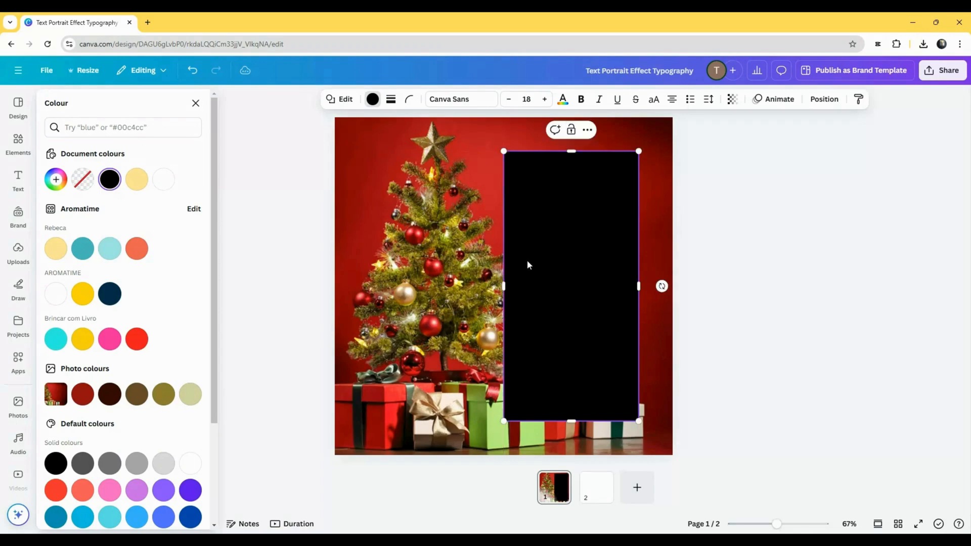
# - Add a white text box reading HAPPY in the Anton font at size 120
pyautogui.click(17, 181)
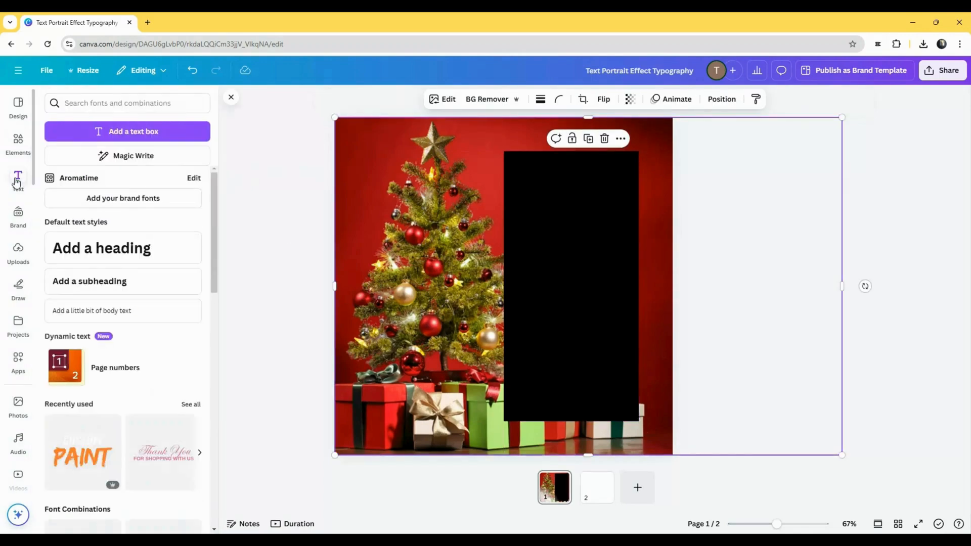
pyautogui.click(87, 133)
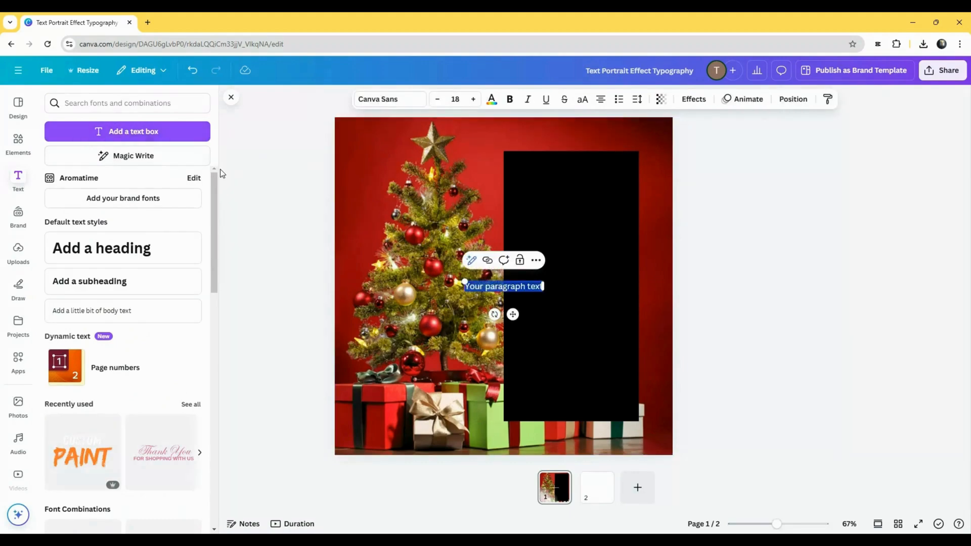
pyautogui.click(492, 100)
pyautogui.click(109, 179)
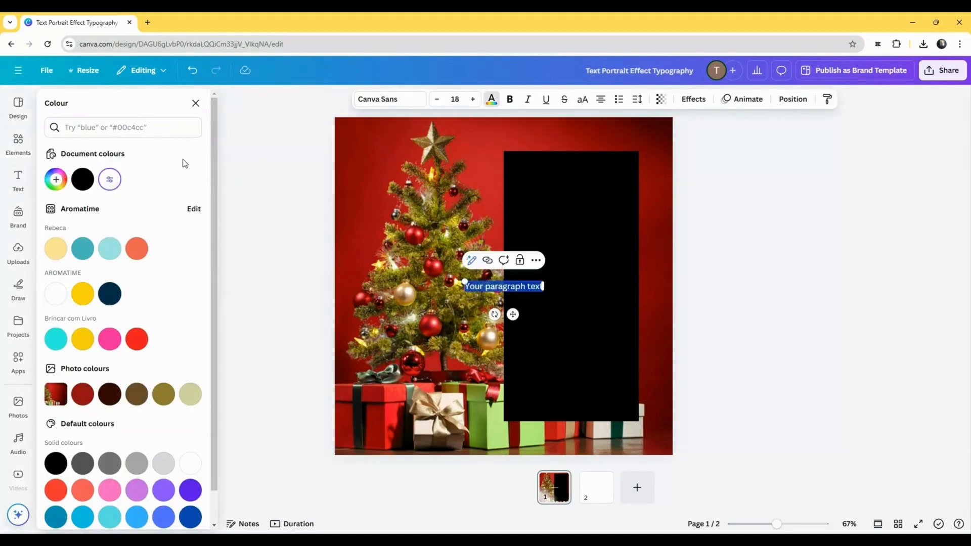
pyautogui.click(399, 102)
pyautogui.click(122, 268)
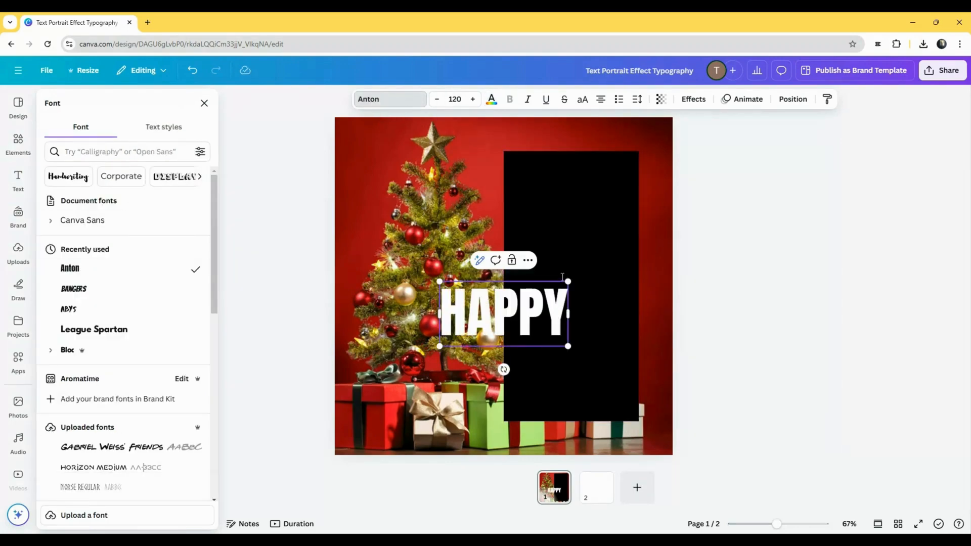
# - Move HAPPY to the upper part of the black rectangle and place a copy of it directly beneath
pyautogui.moveTo(473, 323); pyautogui.dragTo(549, 246)
pyautogui.click(539, 243)
pyautogui.hotkey('ctrl', 'v')
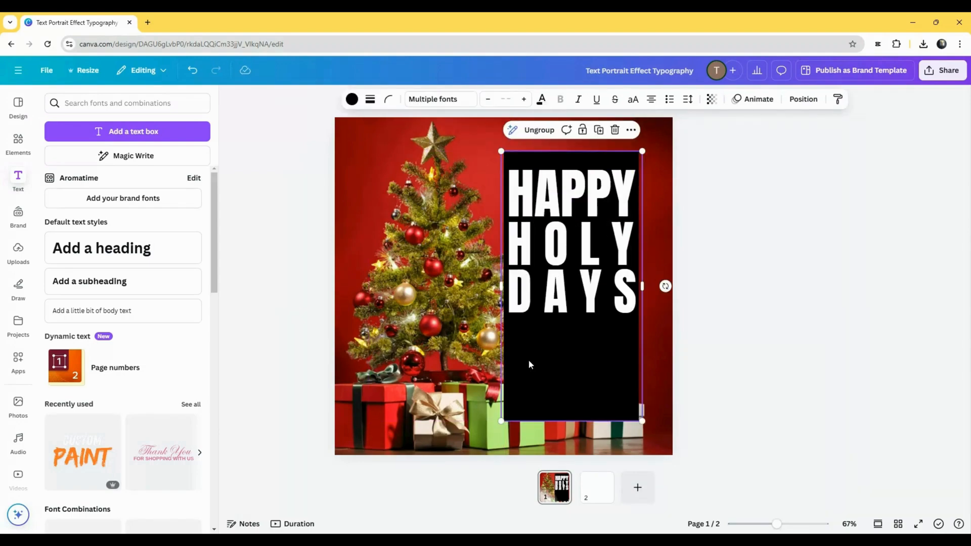
# - Move the black rectangle with its HAPPY HOLY DAYS text from page 1 to page 2
pyautogui.press('Delete')
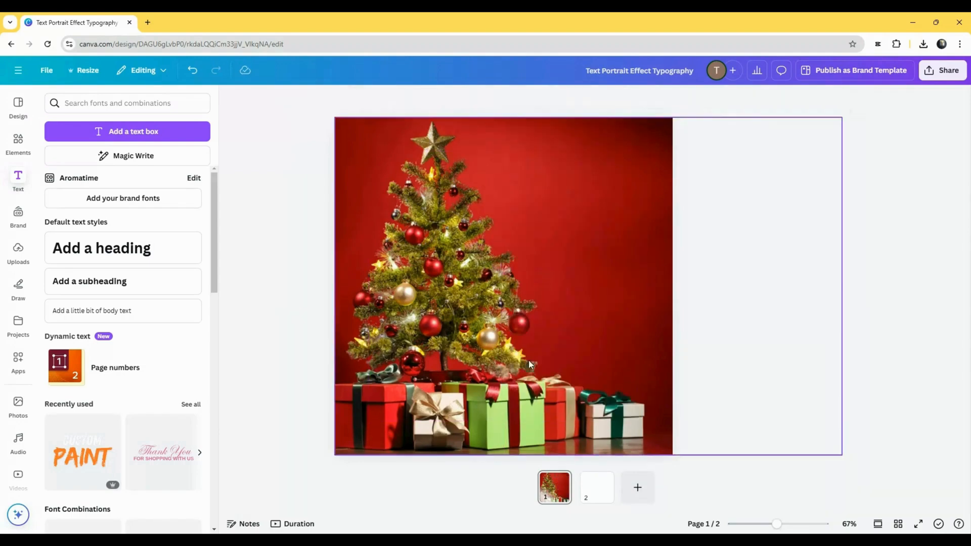
pyautogui.click(586, 486)
pyautogui.hotkey('ctrl', 'v')
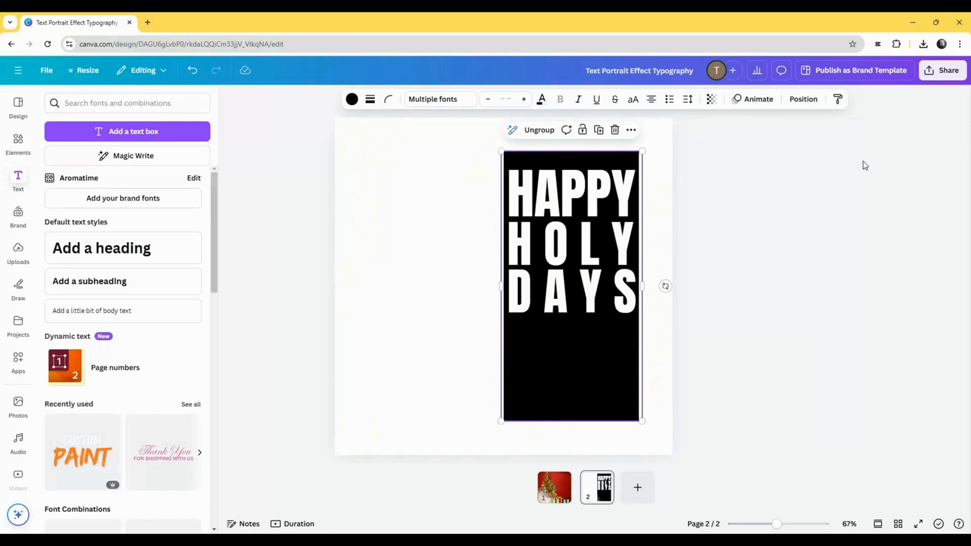
# - Download only page 2 as a PNG
pyautogui.click(942, 72)
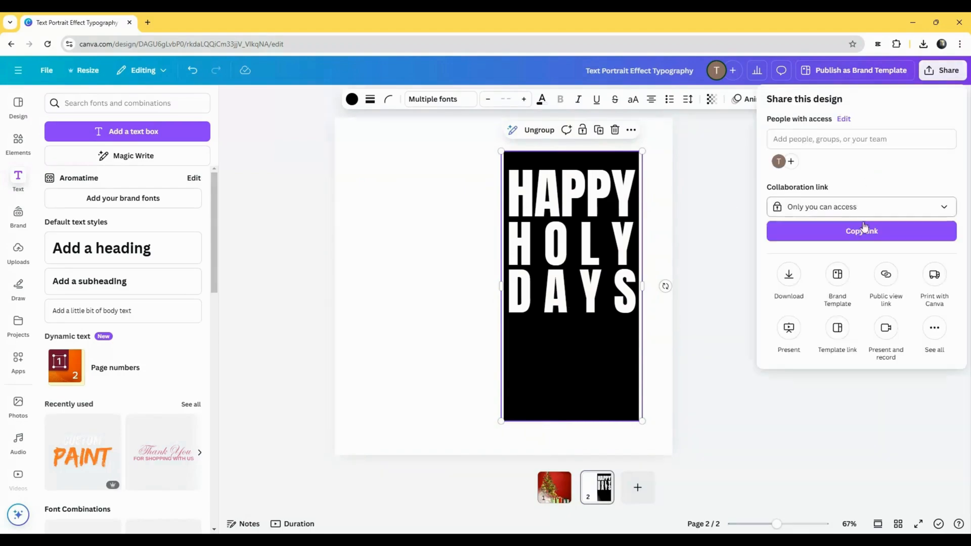
pyautogui.click(789, 275)
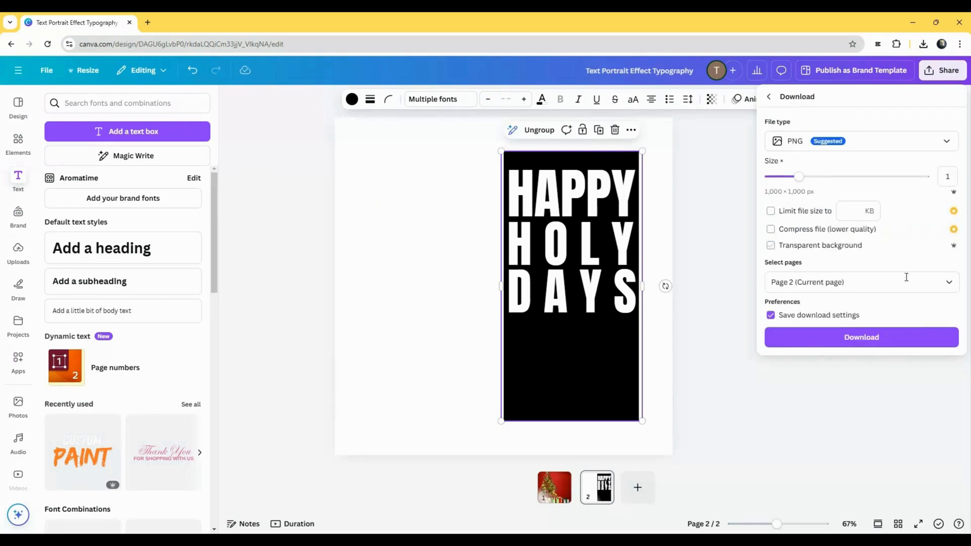
pyautogui.click(949, 282)
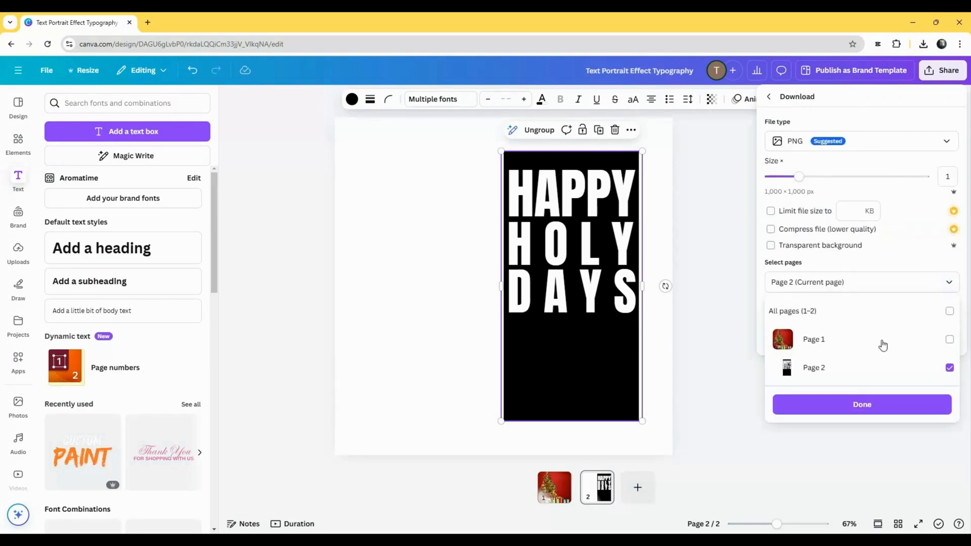
pyautogui.click(861, 404)
pyautogui.click(854, 343)
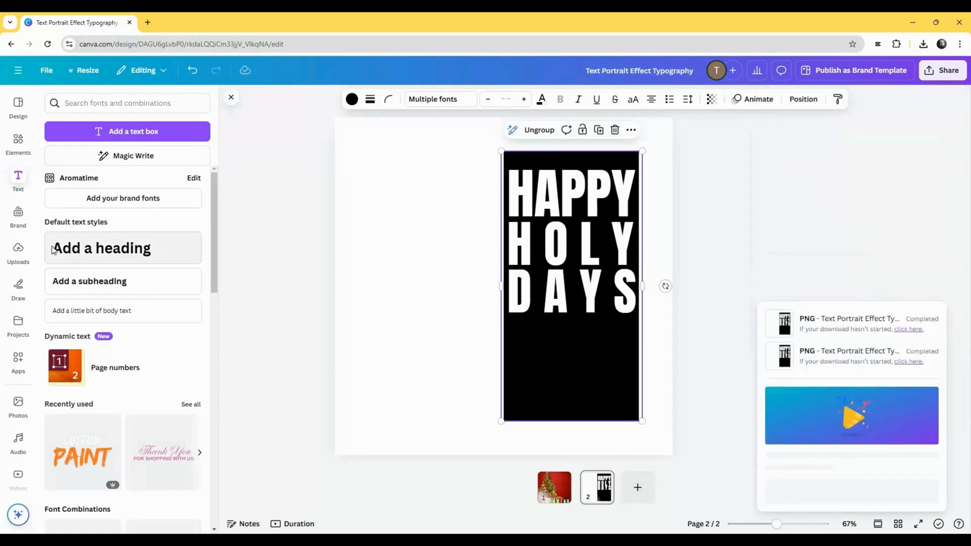
# - Upload the downloaded HAPPY HOLY DAYS PNG to the image uploads
pyautogui.click(18, 251)
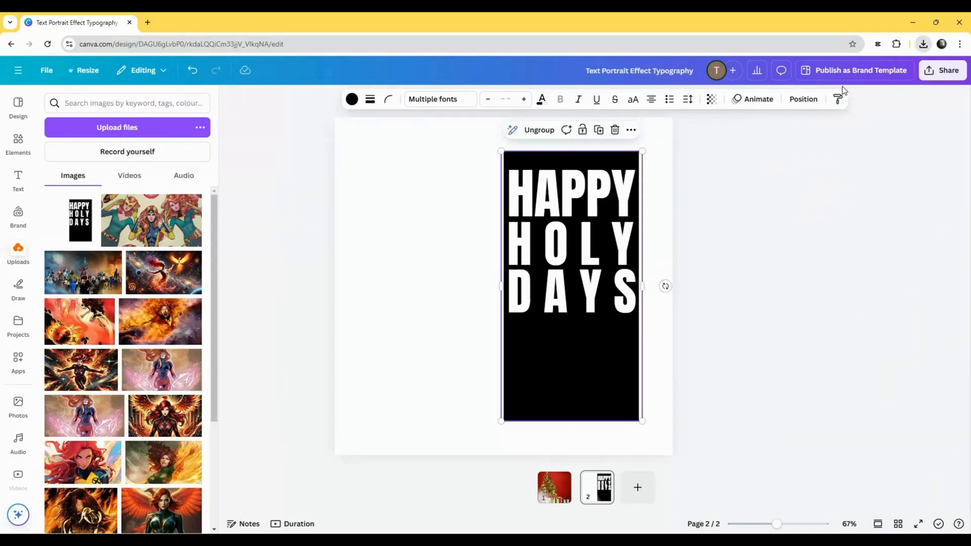
pyautogui.moveTo(842, 91); pyautogui.dragTo(268, 178)
pyautogui.moveTo(137, 213); pyautogui.dragTo(138, 212)
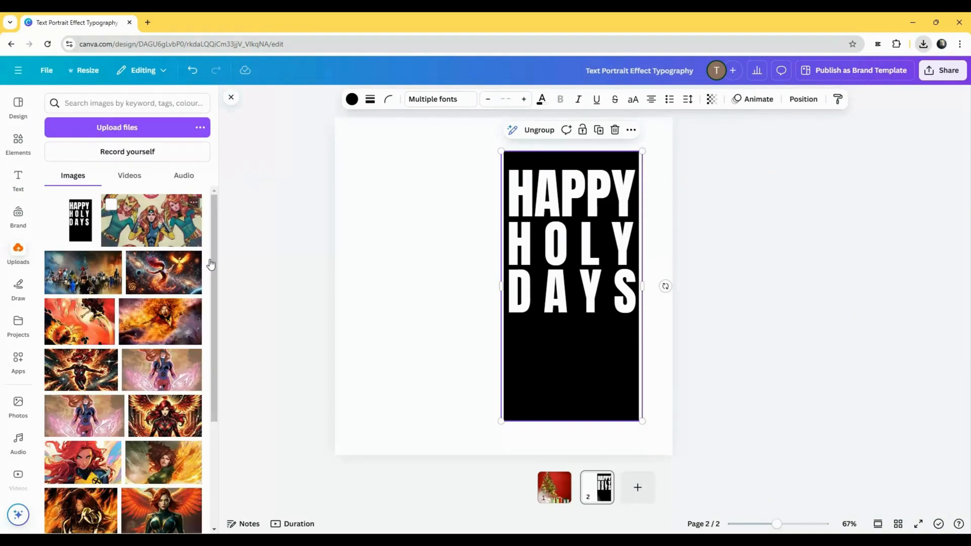
# - Place the uploaded HAPPY HOLY DAYS image over the whole of page 1 and remove its background
pyautogui.click(555, 493)
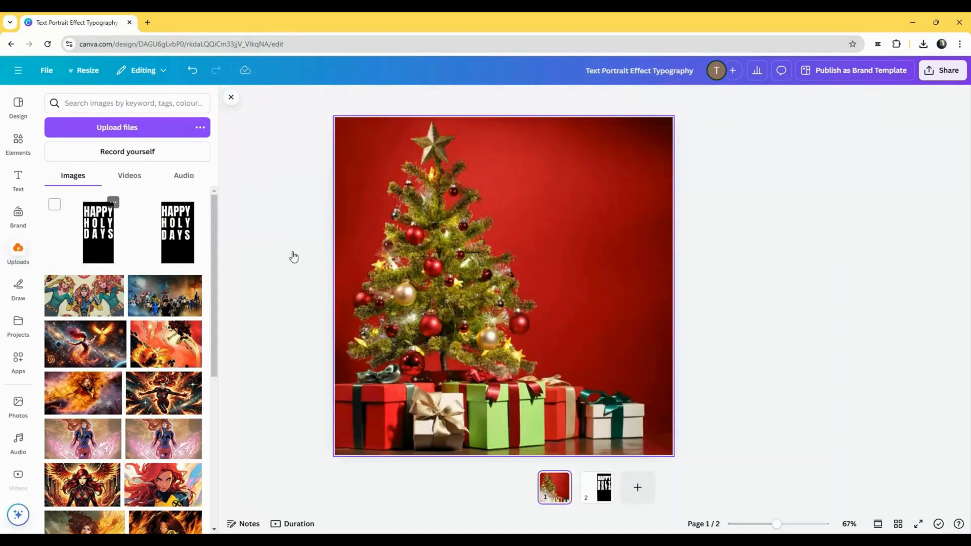
pyautogui.moveTo(440, 266); pyautogui.dragTo(380, 202)
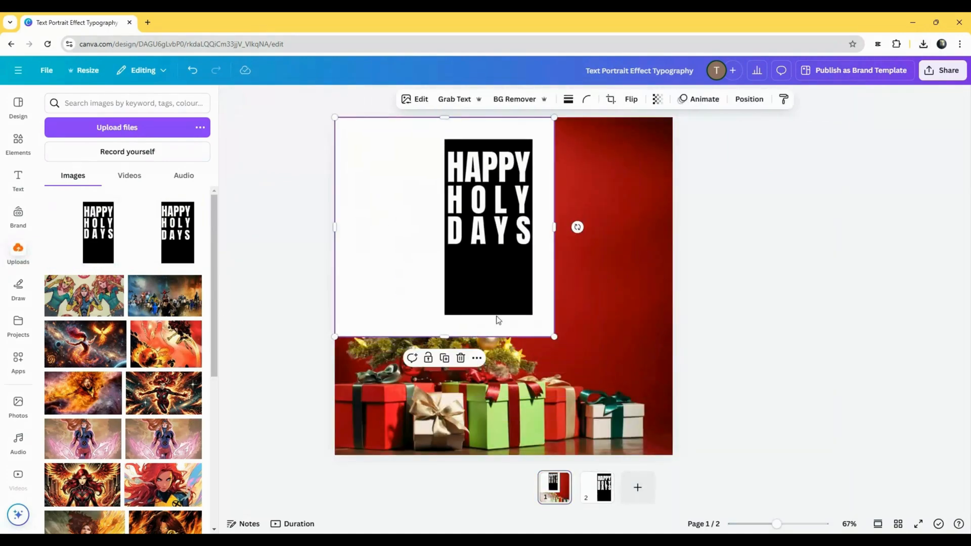
pyautogui.moveTo(555, 336); pyautogui.dragTo(673, 453)
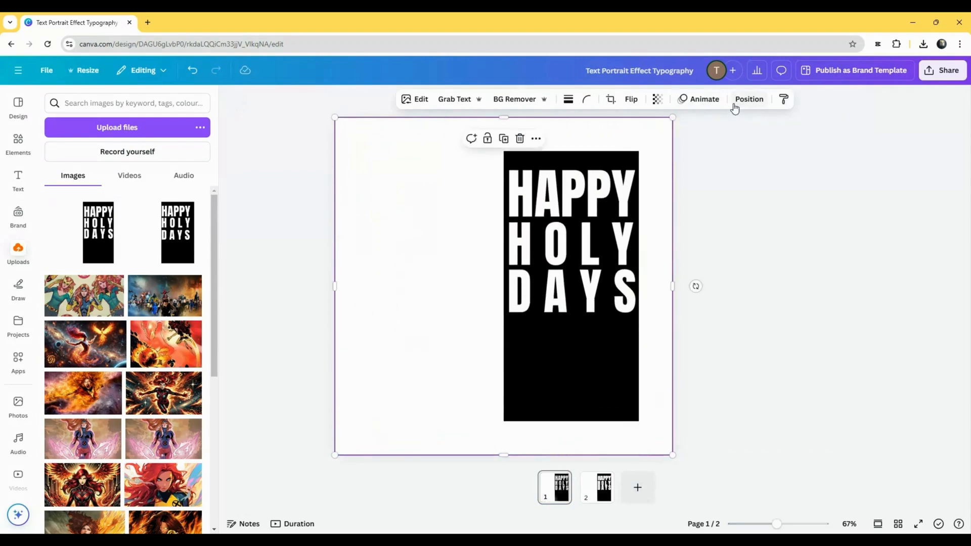
pyautogui.click(514, 100)
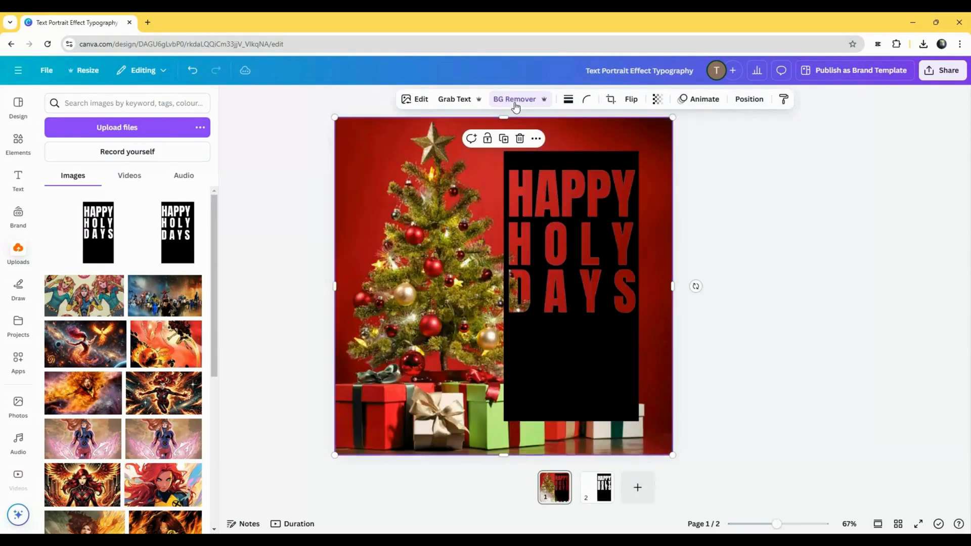
# - Apply the Cherry duotone effect to the cut-out text image with both highlights and shadows set to #FFFFFF
pyautogui.click(418, 100)
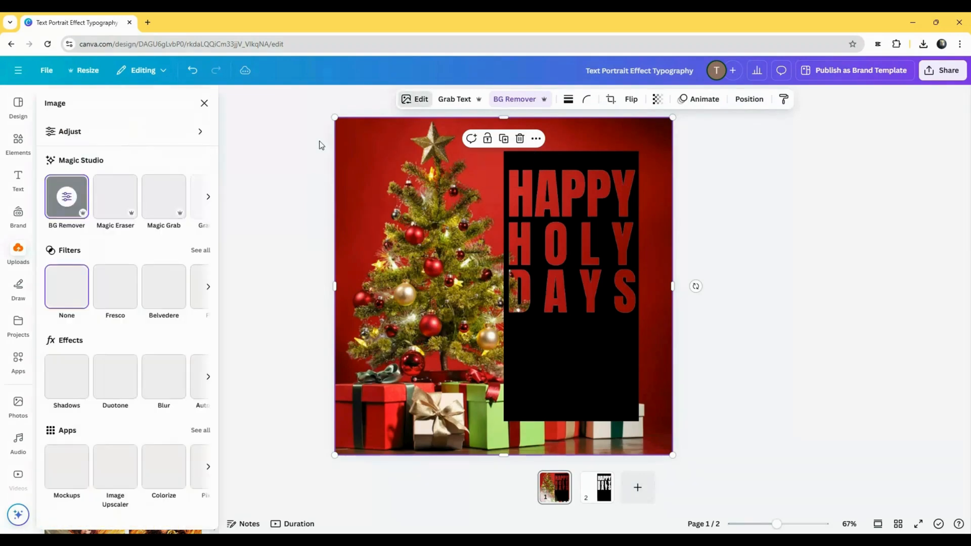
pyautogui.click(113, 377)
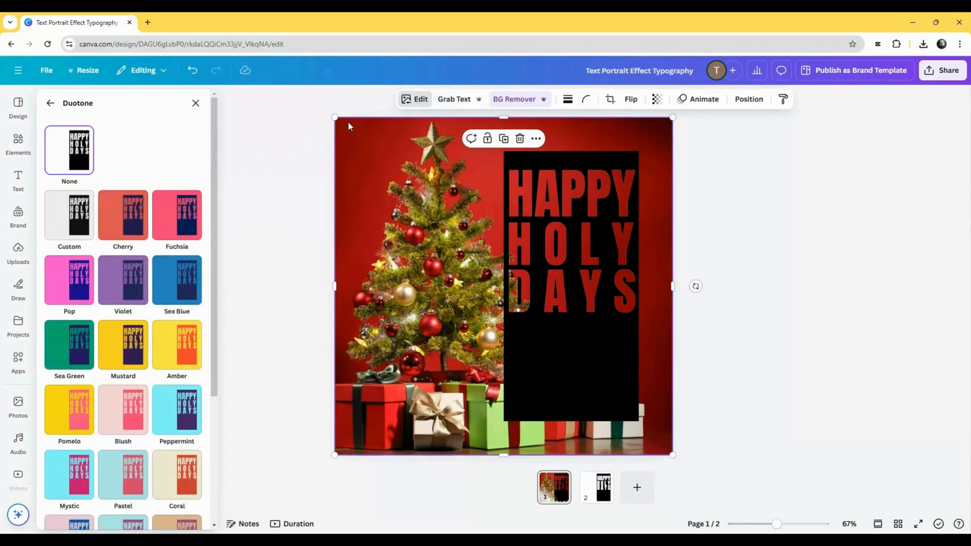
pyautogui.click(123, 214)
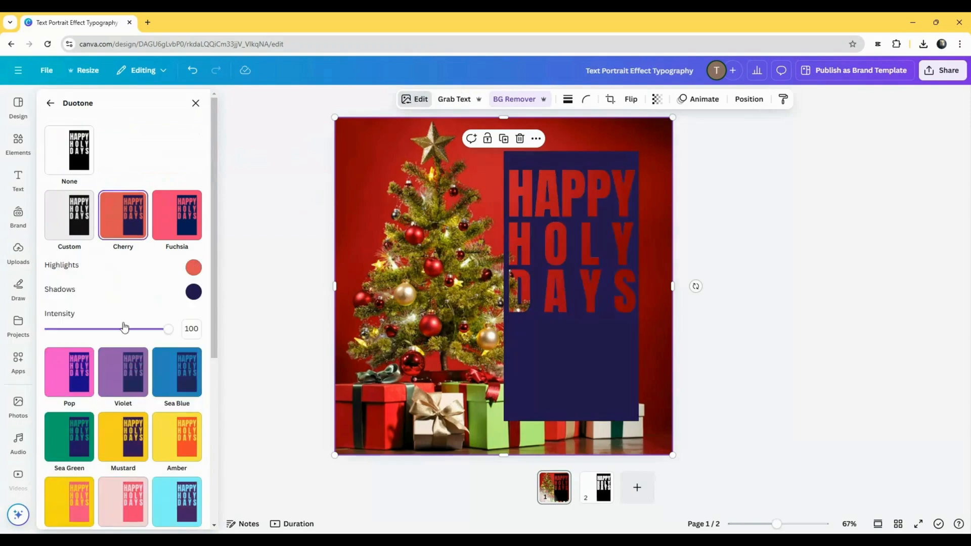
pyautogui.click(191, 269)
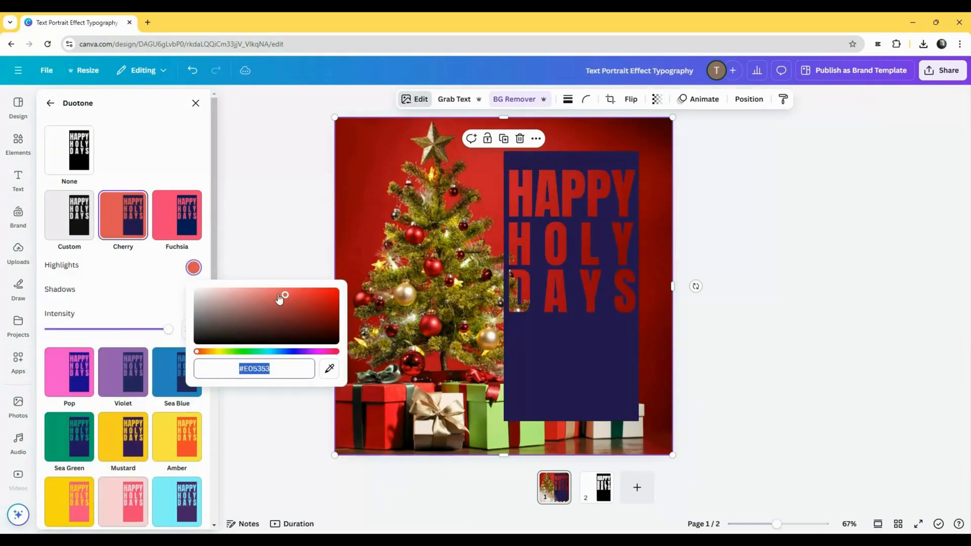
pyautogui.moveTo(279, 299); pyautogui.dragTo(210, 292)
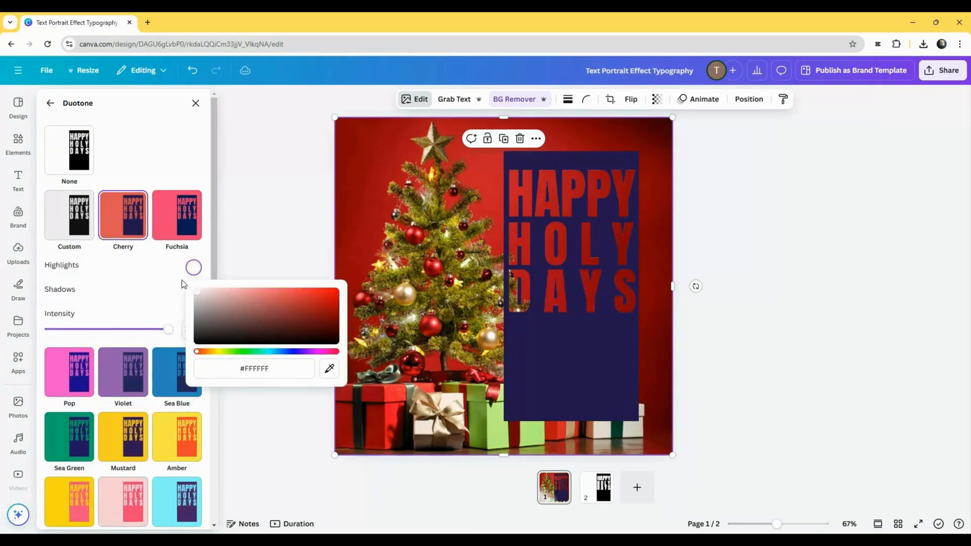
pyautogui.click(153, 288)
pyautogui.click(193, 291)
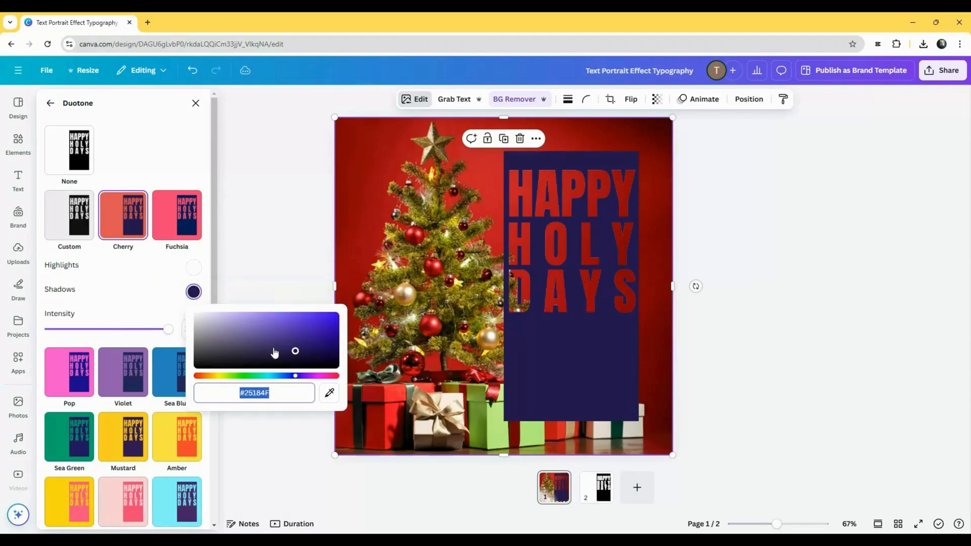
pyautogui.write('#FFFFFF')
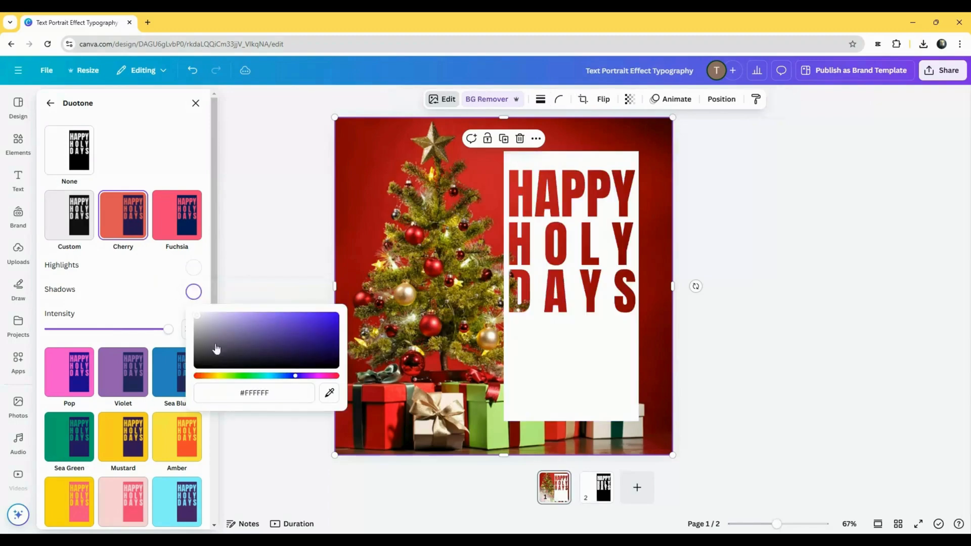
pyautogui.click(309, 256)
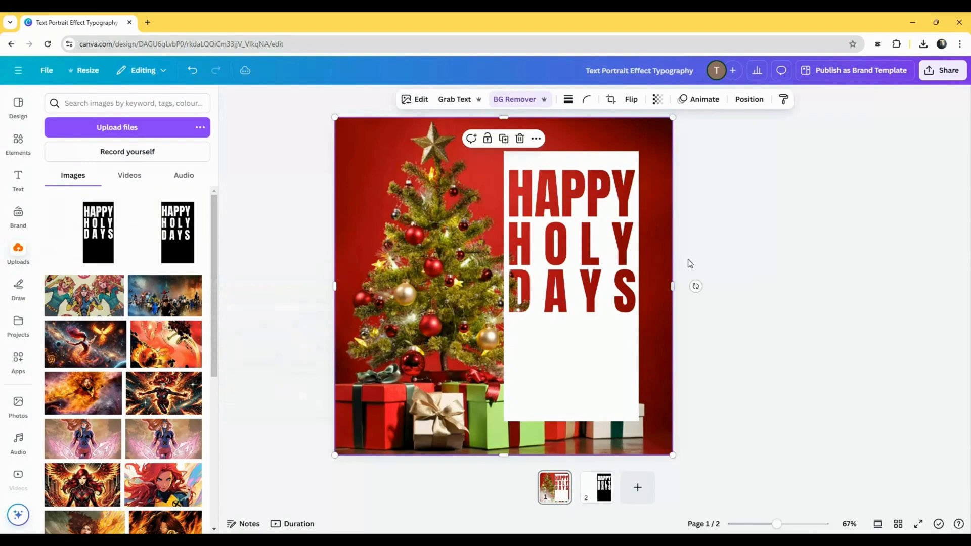
# - Add a square shape to page 1 and colour it white
pyautogui.click(21, 146)
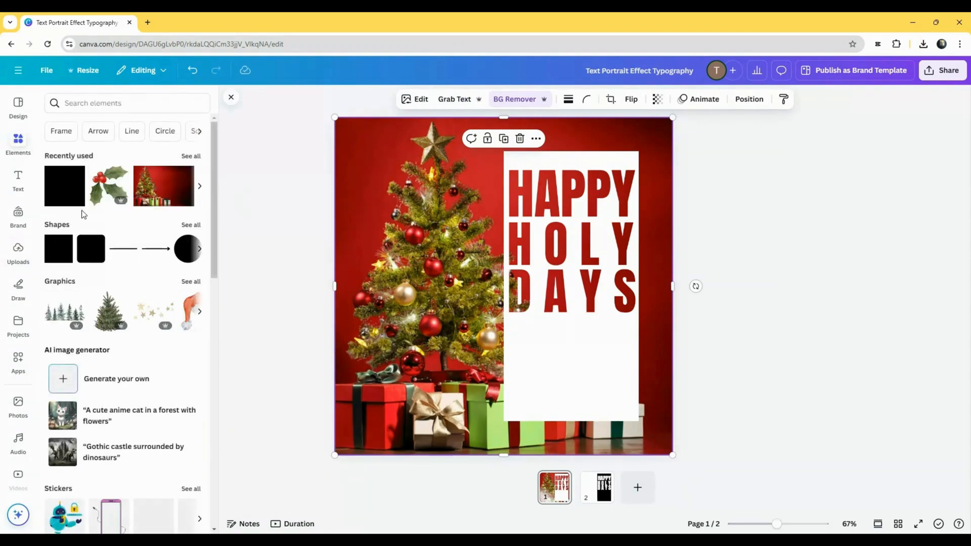
pyautogui.click(61, 202)
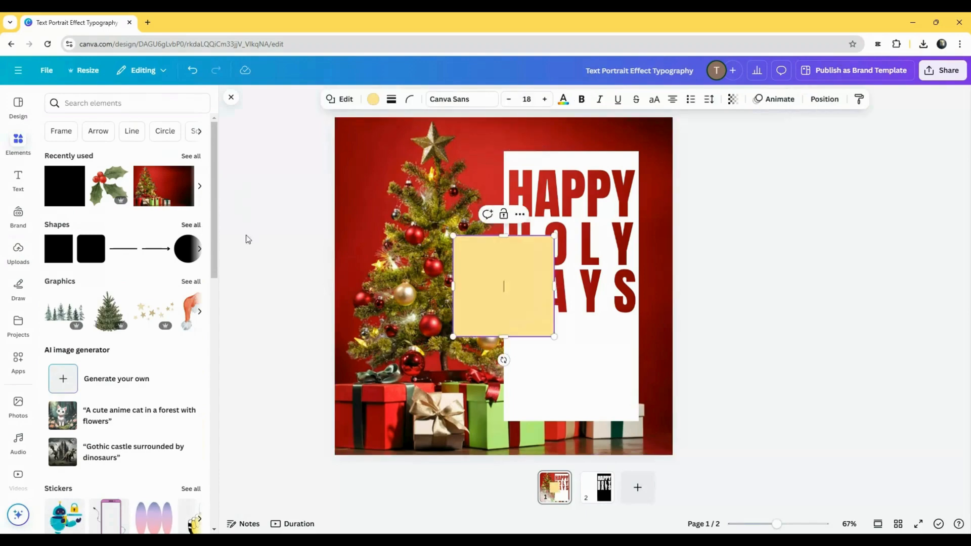
pyautogui.click(373, 99)
pyautogui.click(163, 179)
# - Position and stretch the white square to cover the photo strip above the HAPPY HOLY DAYS panel out to the page edge
pyautogui.moveTo(465, 298); pyautogui.dragTo(515, 111)
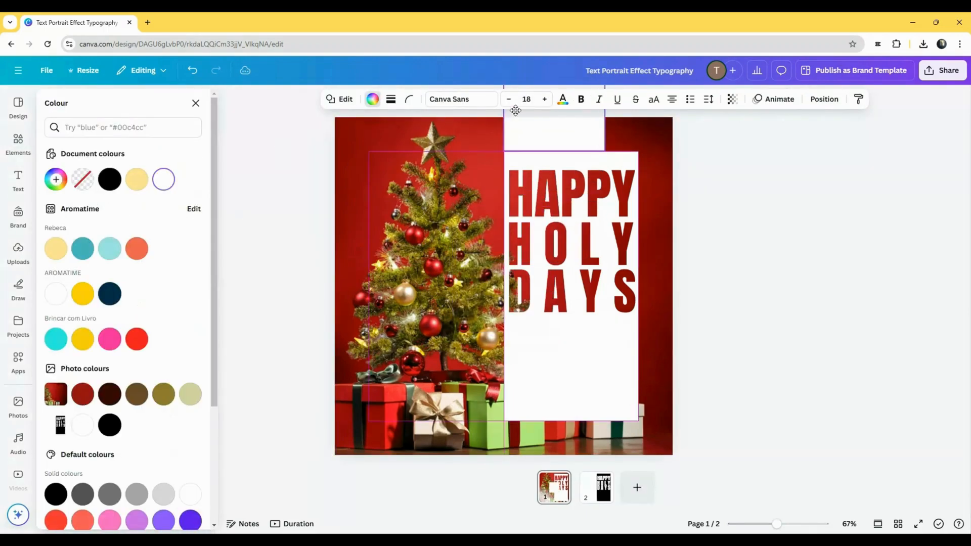
pyautogui.moveTo(605, 117); pyautogui.dragTo(701, 116)
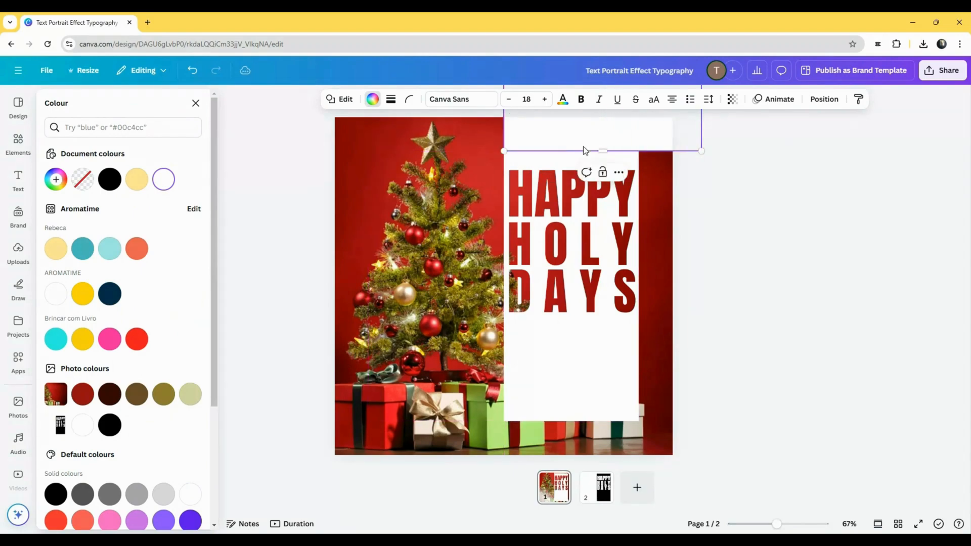
pyautogui.moveTo(602, 150); pyautogui.dragTo(605, 163)
pyautogui.press('Escape')
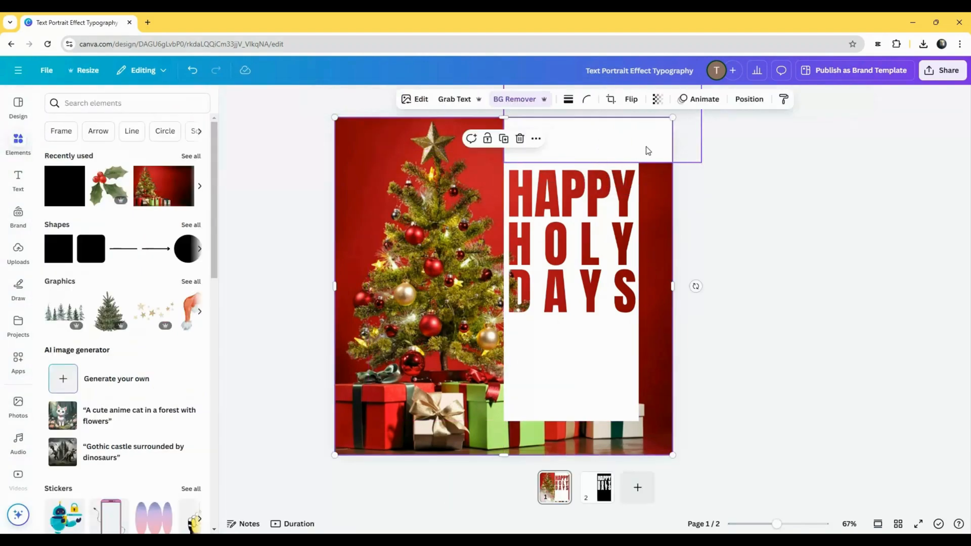
pyautogui.press('Escape')
# - Cover the photo areas beside and below the HAPPY HOLY DAYS panel with copies of the white rectangle
pyautogui.click(648, 150)
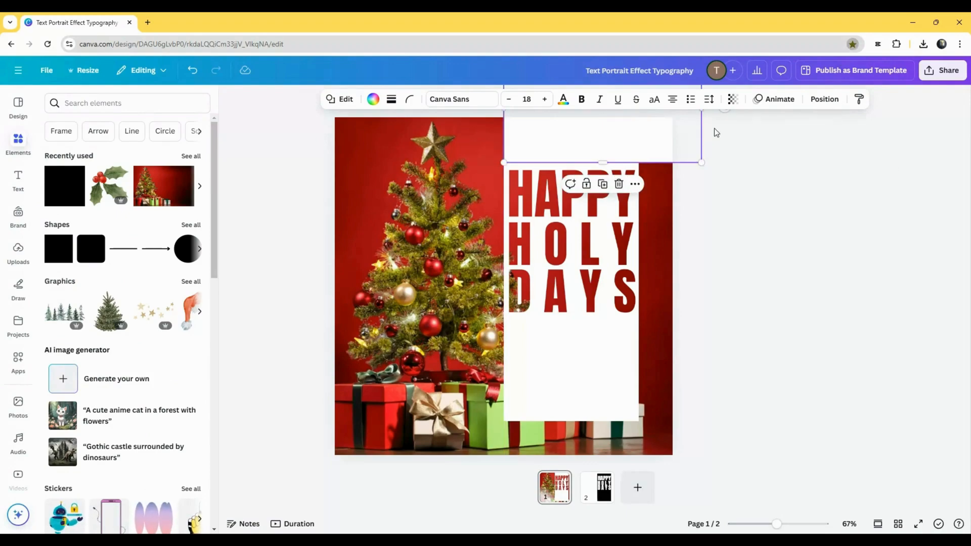
pyautogui.moveTo(601, 151); pyautogui.dragTo(726, 175)
pyautogui.moveTo(737, 237); pyautogui.dragTo(738, 371)
pyautogui.click(887, 295)
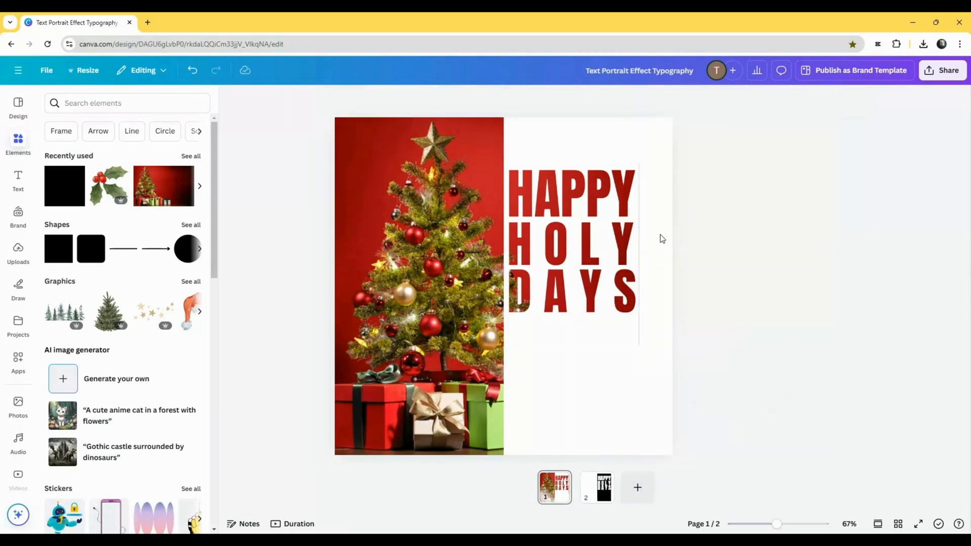
# - Nudge the white rectangle beside the lettering left to close the thin gap along the text panel
pyautogui.click(662, 237)
pyautogui.press('Left')
pyautogui.press('Left')
pyautogui.press('Left')
pyautogui.press('Left')
pyautogui.click(867, 268)
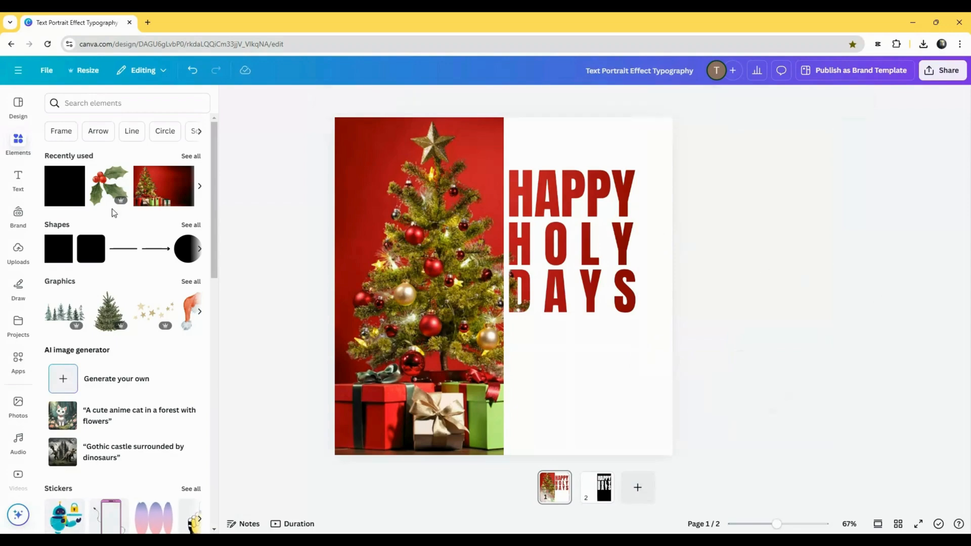
# - Add a square shape to page 1 and give it a solid border with a weight of 12
pyautogui.press('s')
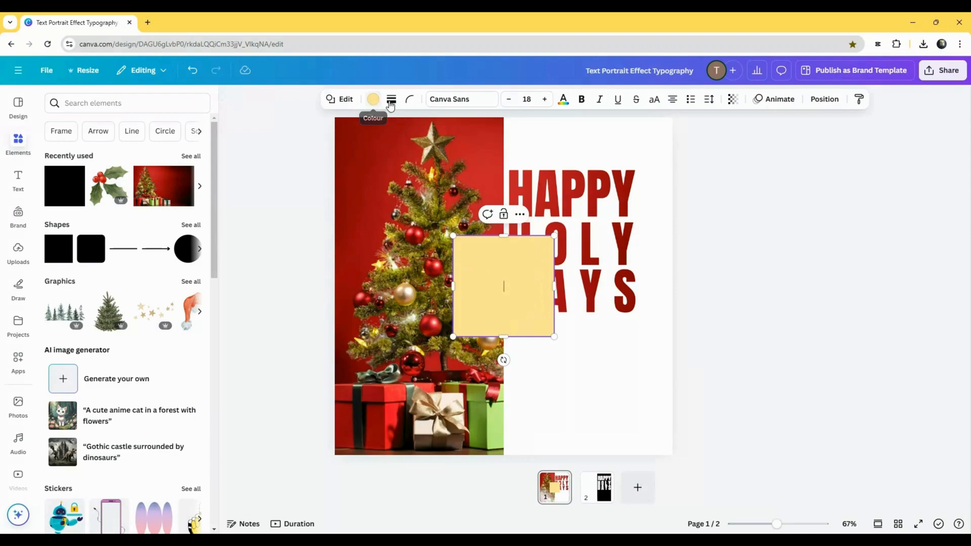
pyautogui.click(391, 99)
pyautogui.click(363, 129)
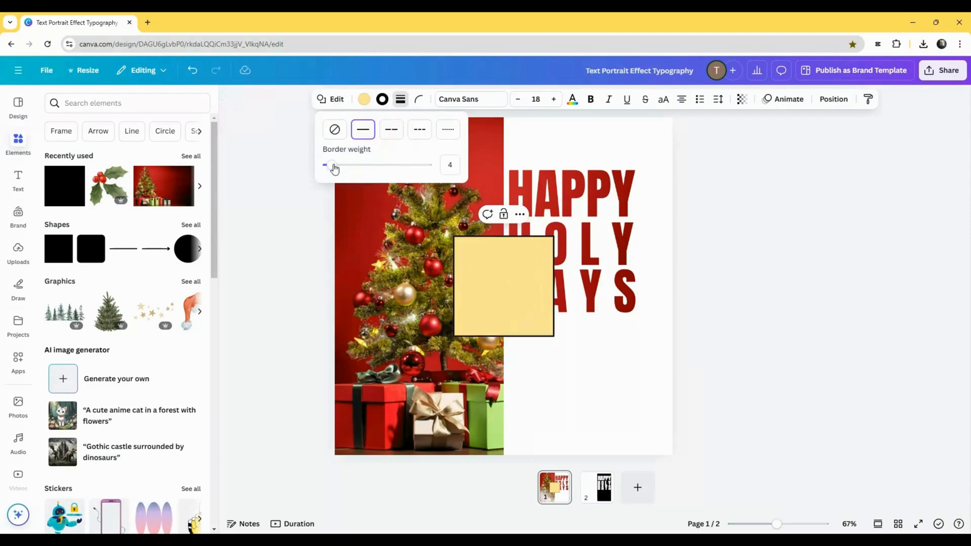
pyautogui.moveTo(334, 169); pyautogui.dragTo(341, 167)
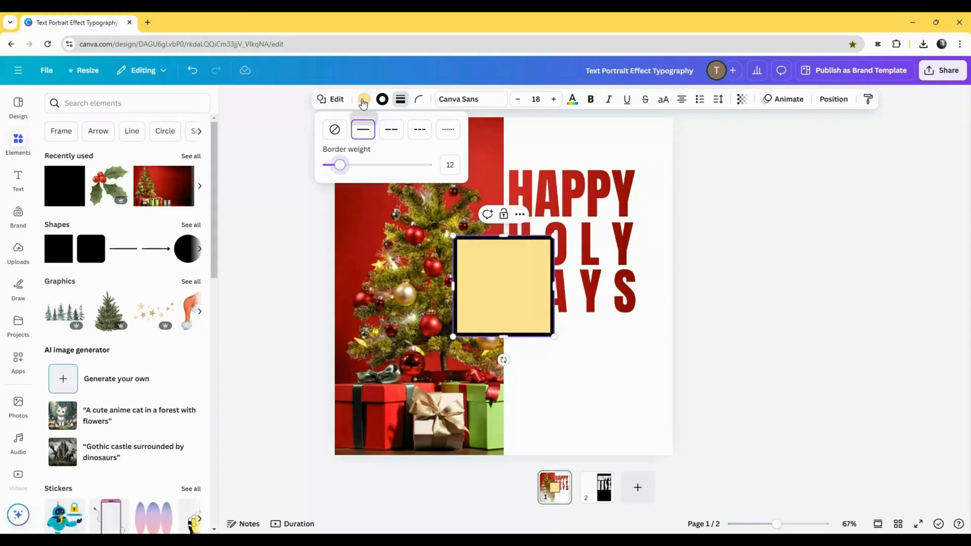
# - Colour the square's border white and remove its yellow fill
pyautogui.click(383, 99)
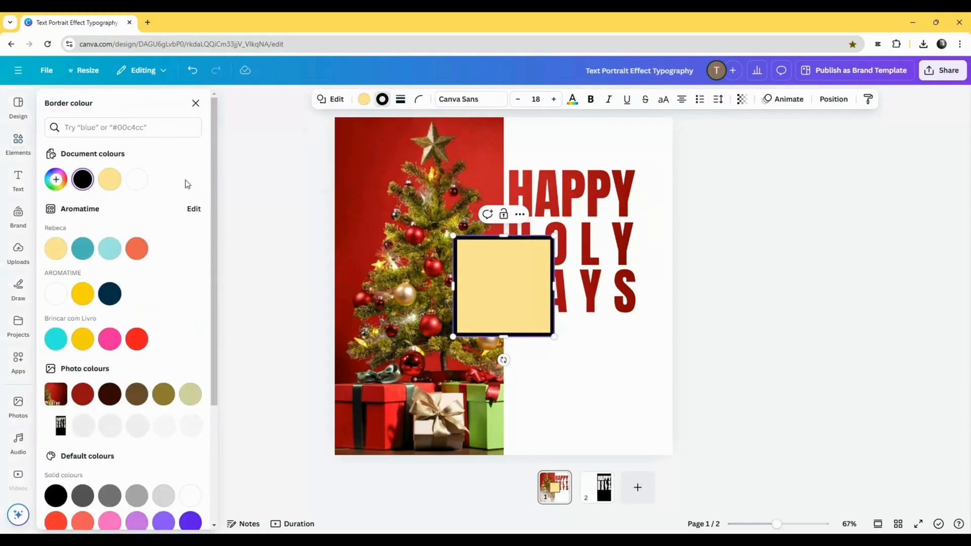
pyautogui.click(137, 179)
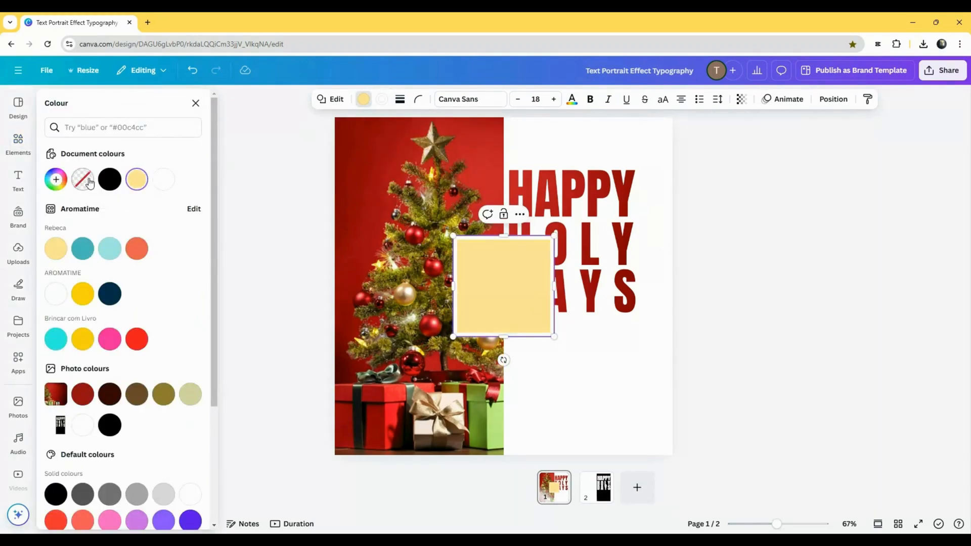
pyautogui.click(83, 179)
# - Position and stretch the white outline frame around the tree, running it from the star down across the gifts and into the white area
pyautogui.moveTo(473, 316); pyautogui.dragTo(414, 245)
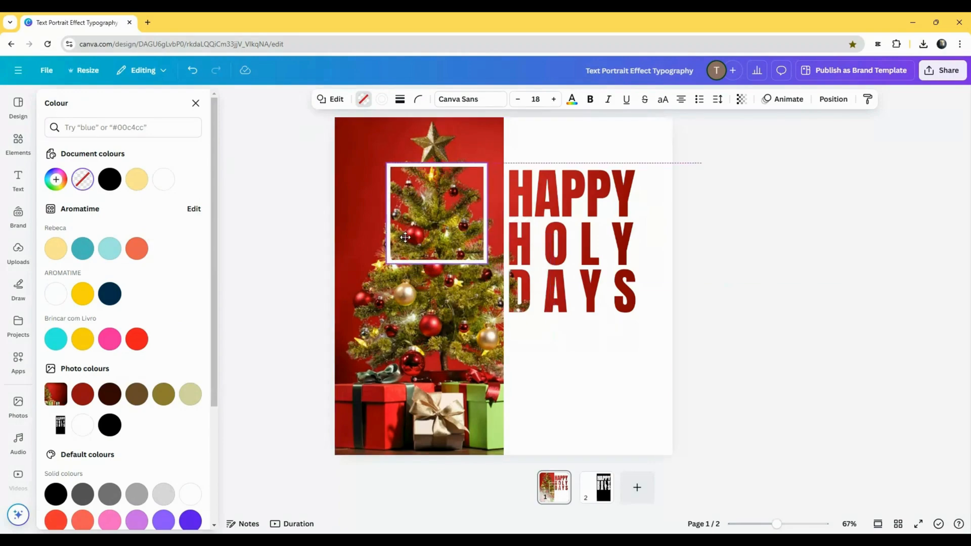
pyautogui.moveTo(487, 212); pyautogui.dragTo(651, 213)
pyautogui.moveTo(514, 264); pyautogui.dragTo(513, 424)
pyautogui.moveTo(386, 294); pyautogui.dragTo(369, 294)
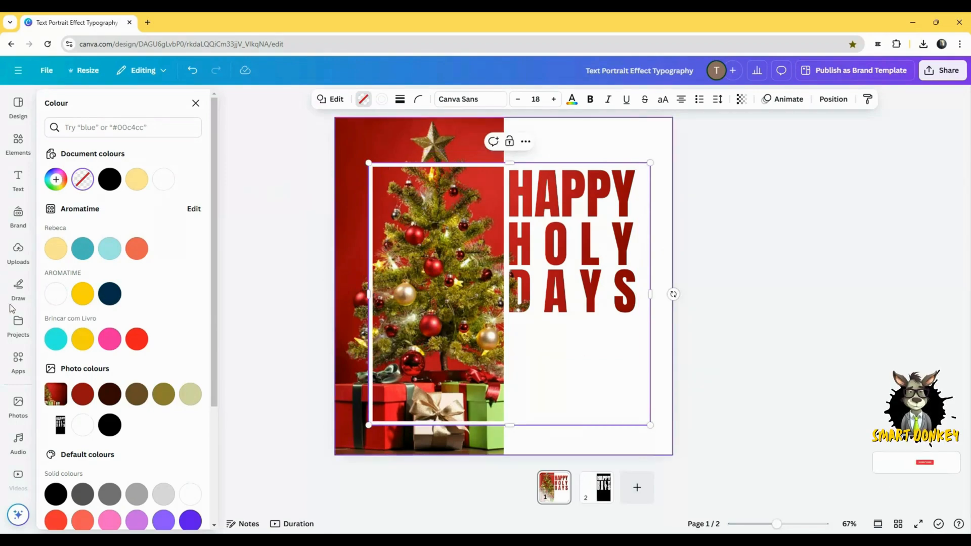
# - Add another copy of the Christmas tree photo and enlarge it to full page height, aligned over the original photo
pyautogui.click(19, 410)
pyautogui.moveTo(71, 447); pyautogui.dragTo(433, 182)
pyautogui.moveTo(604, 298); pyautogui.dragTo(787, 520)
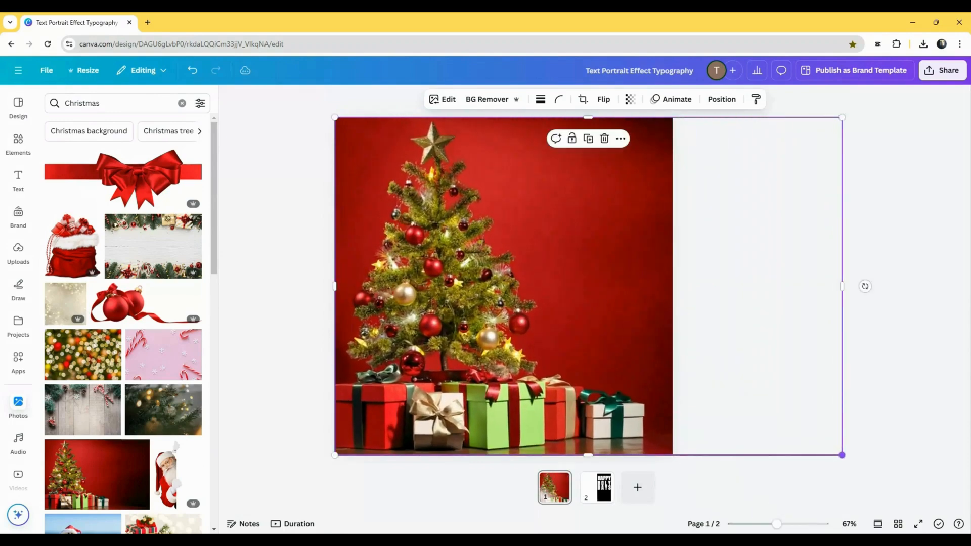
# - Extract the beige gift box with the bow from the new photo copy using Magic Grab
pyautogui.click(442, 99)
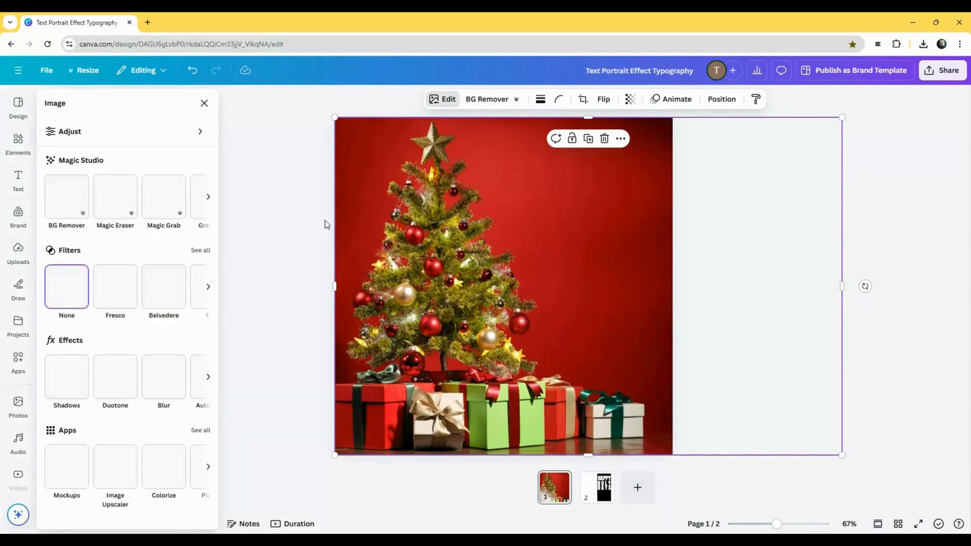
pyautogui.click(164, 200)
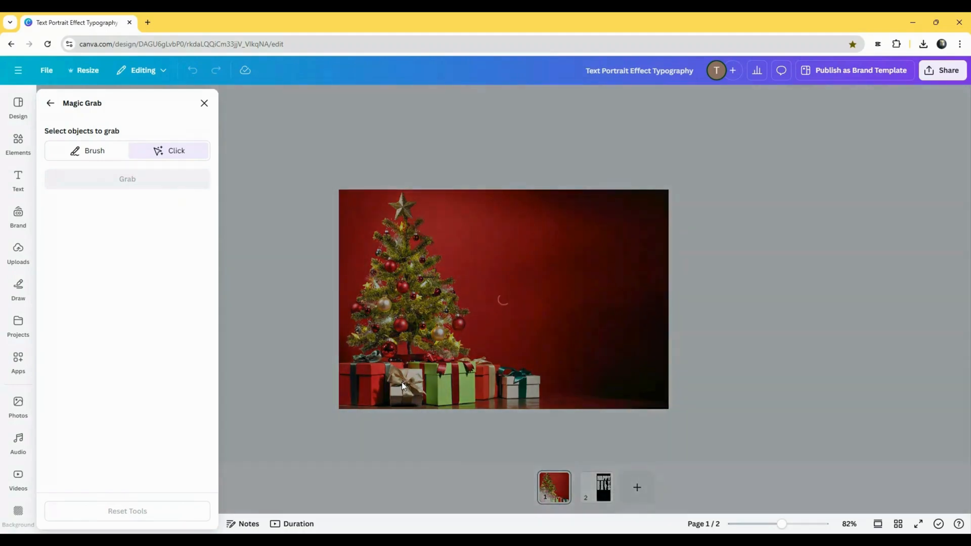
pyautogui.click(401, 381)
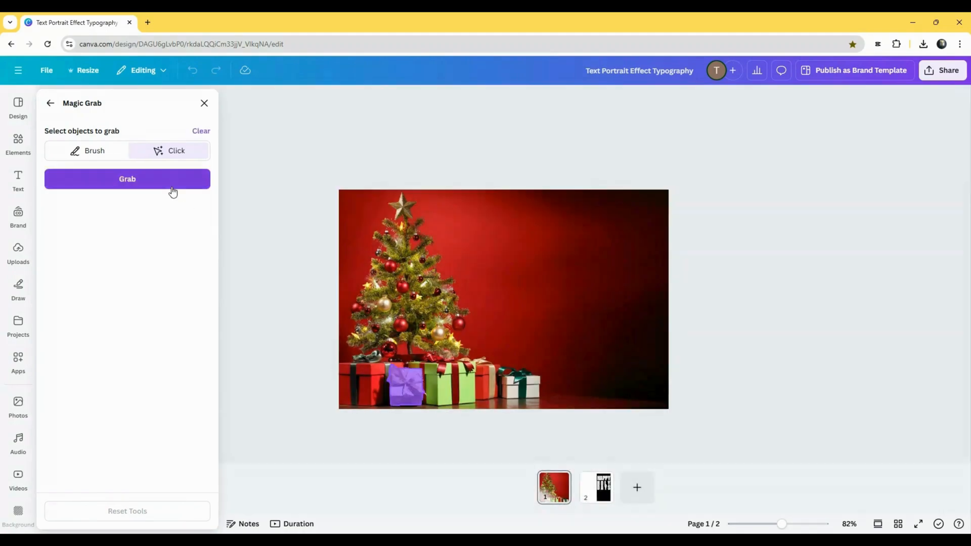
pyautogui.click(173, 183)
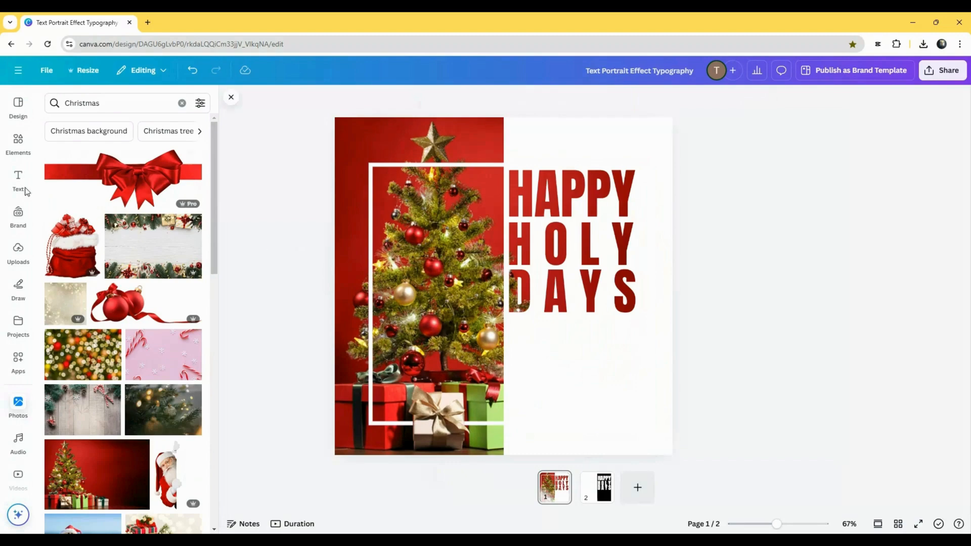
# - Search the elements for "christmas" graphics and add the holly leaves with red berries to the page
pyautogui.click(18, 139)
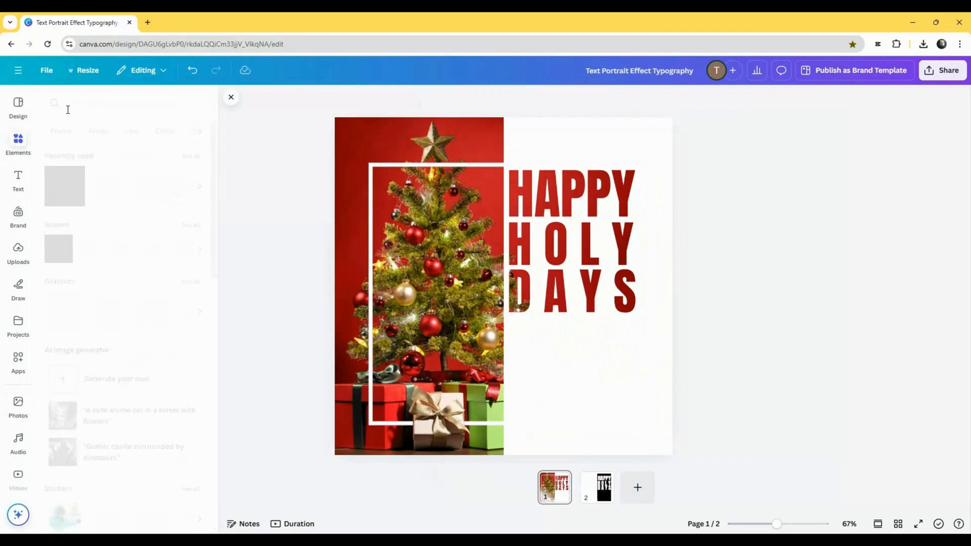
pyautogui.click(67, 104)
pyautogui.write('chr')
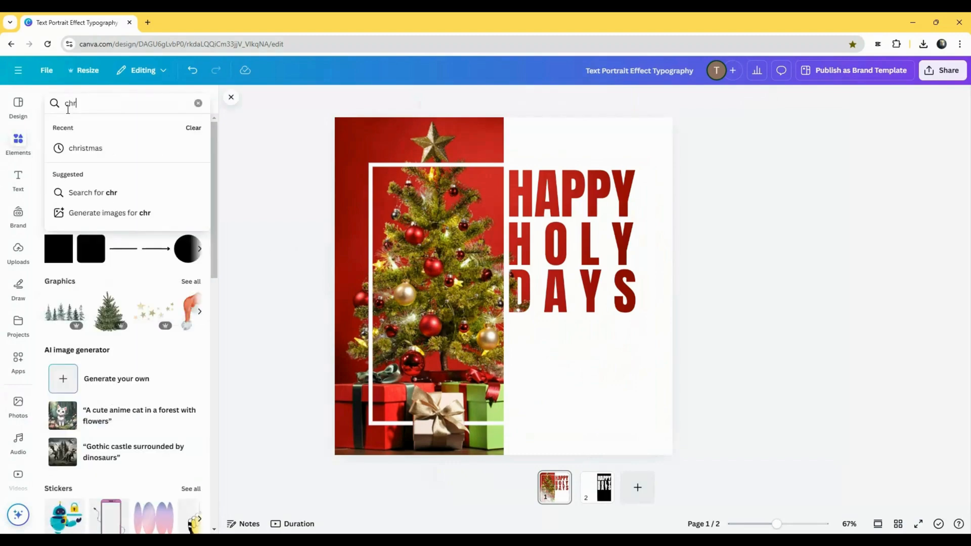
pyautogui.write('istmas')
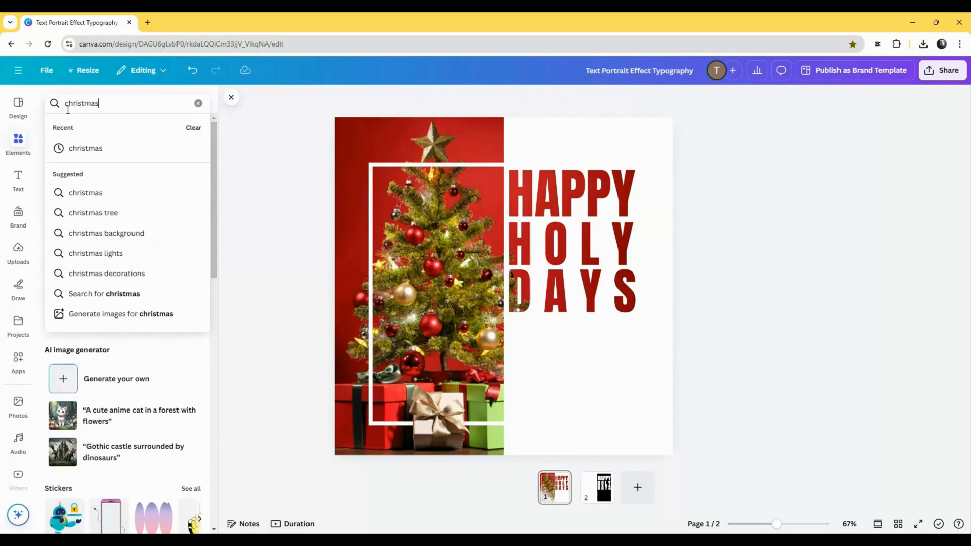
pyautogui.press('Return')
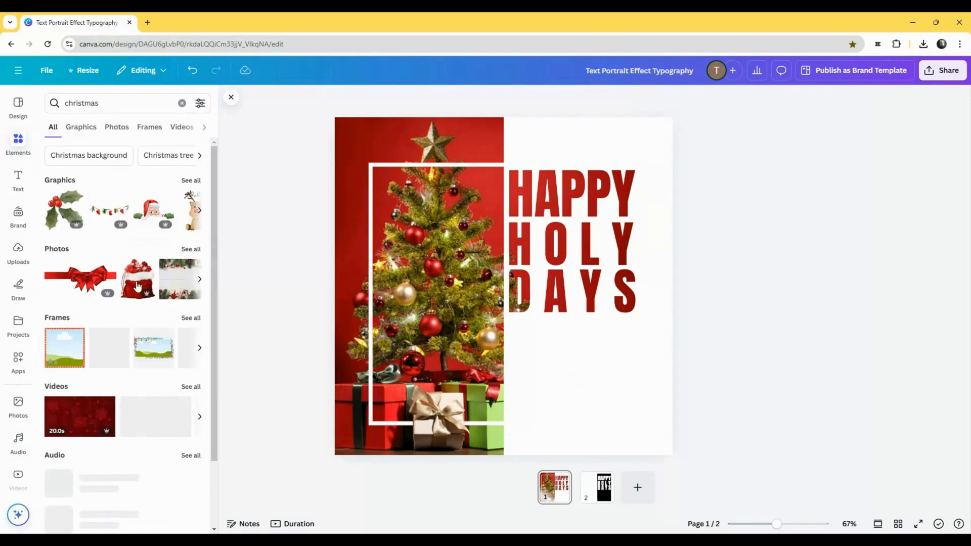
pyautogui.click(187, 181)
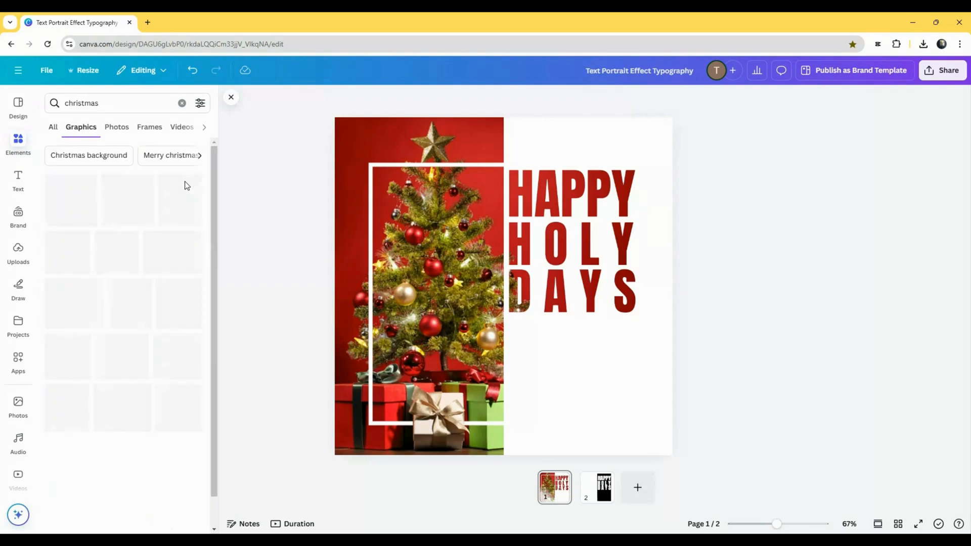
pyautogui.click(76, 208)
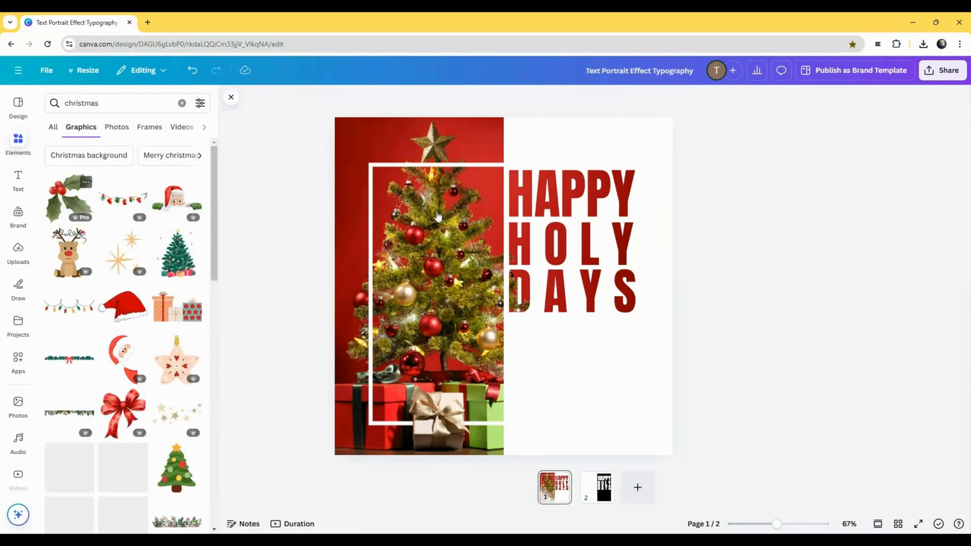
# - Flip the holly graphic horizontally and shrink it into the upper-right corner of the page above the lettering
pyautogui.click(601, 100)
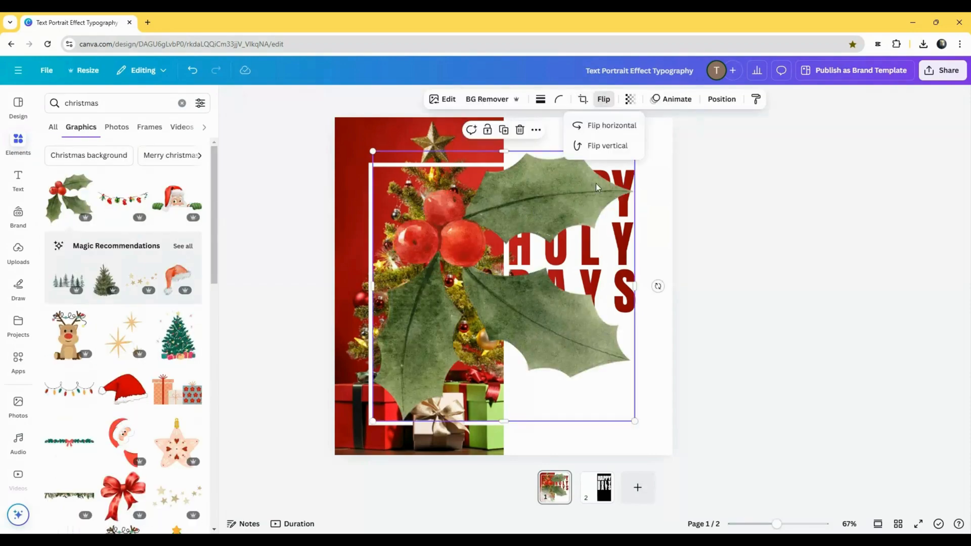
pyautogui.click(596, 126)
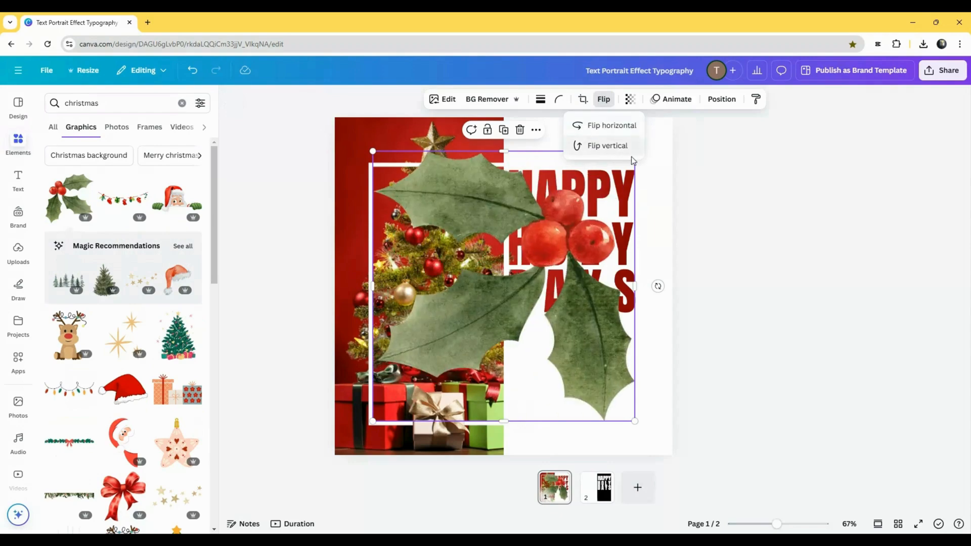
pyautogui.moveTo(635, 420); pyautogui.dragTo(644, 141)
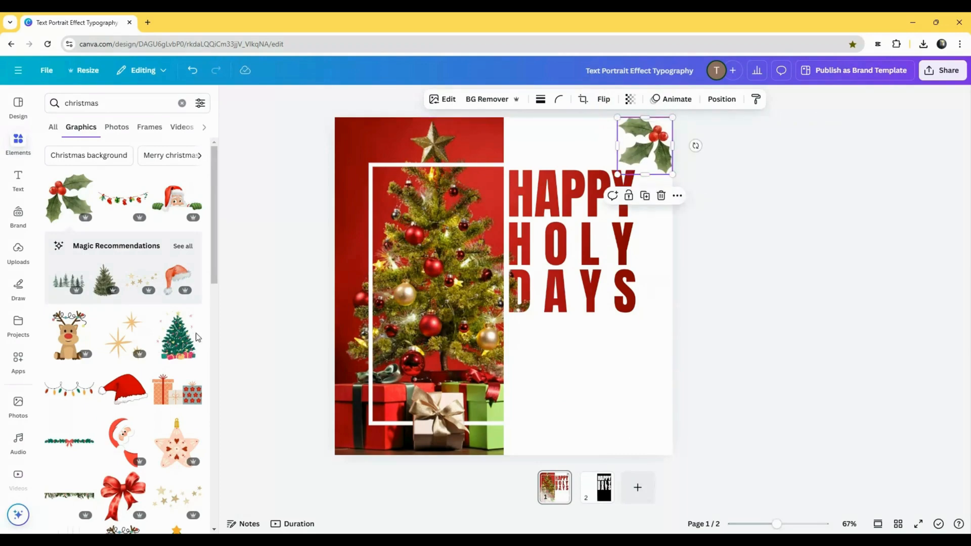
# - Add the red ribbon bow graphic and place it in the white area below the HAPPY HOLY DAYS lettering
pyautogui.scroll(-2, 107, 349)
pyautogui.scroll(-1, 108, 349)
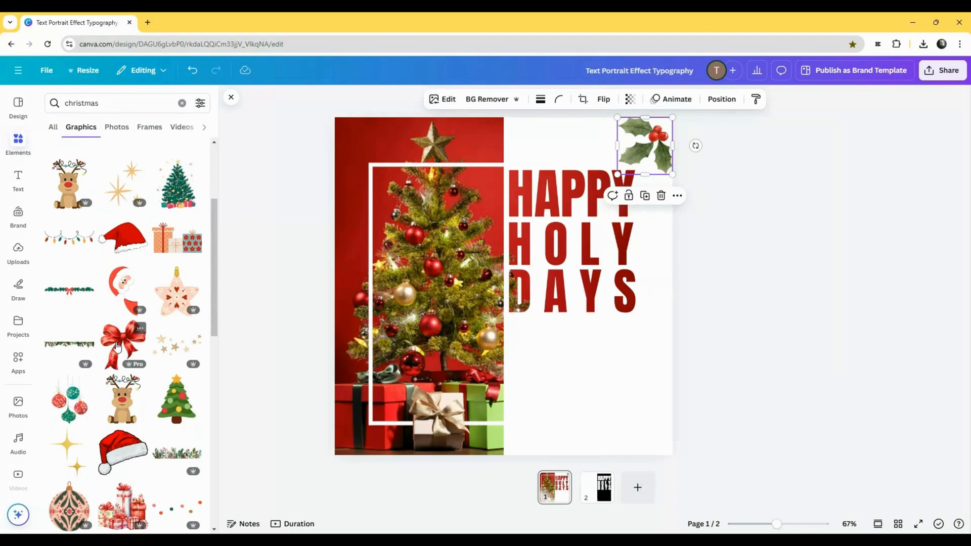
pyautogui.click(117, 347)
pyautogui.moveTo(618, 155); pyautogui.dragTo(567, 349)
pyautogui.click(792, 310)
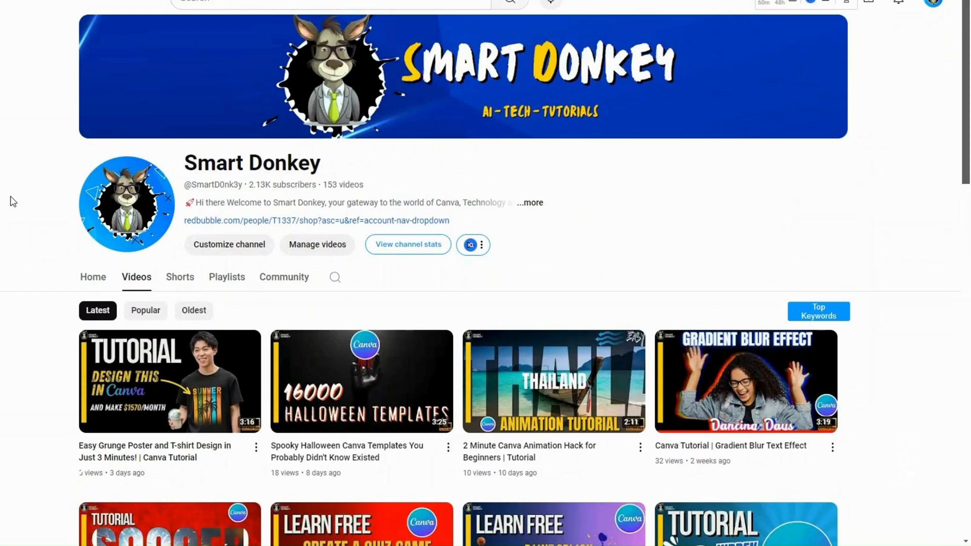
pyautogui.scroll(-1, 13, 201)
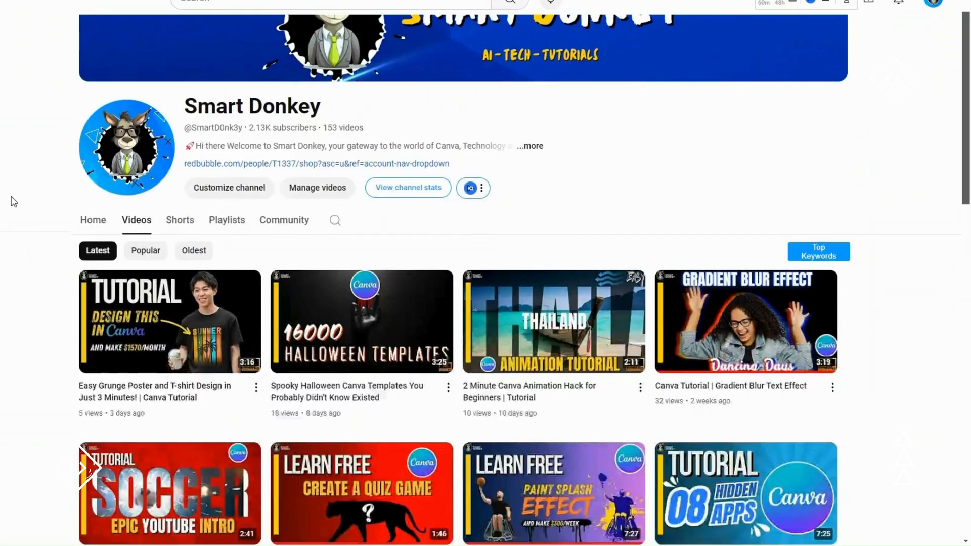
pyautogui.scroll(-2, 13, 201)
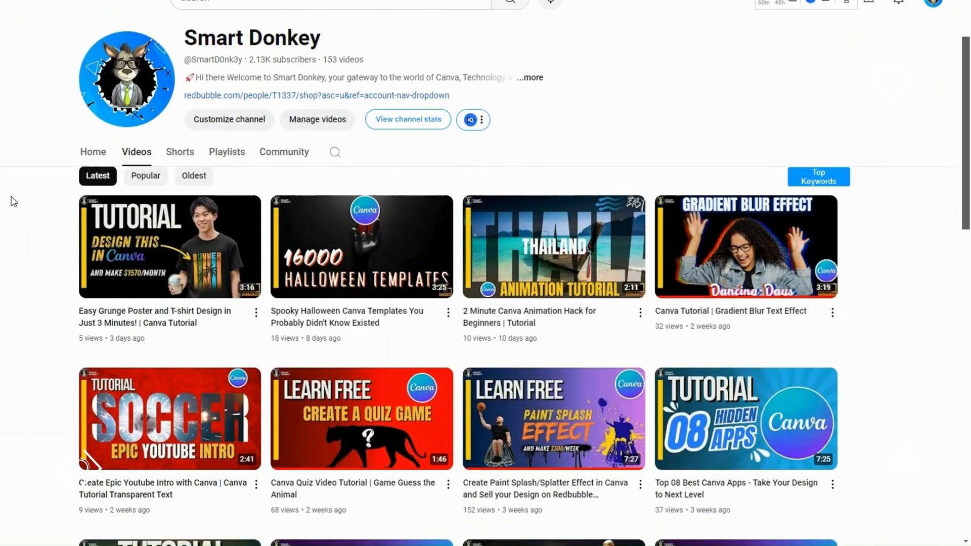